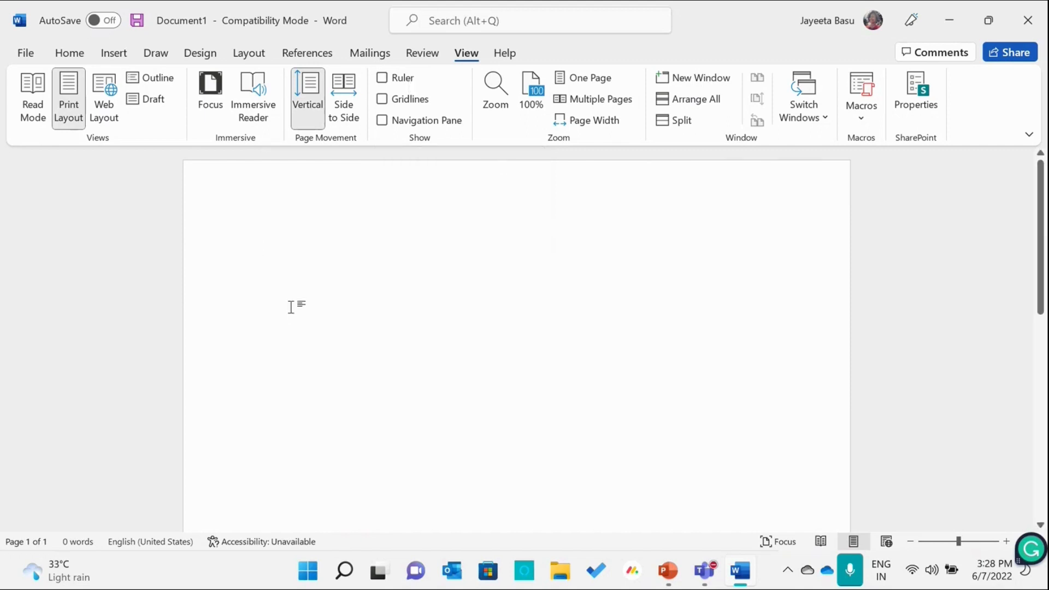
- Enter "This is the session for Microsoft Word." as the document's first line and start a new paragraph
{"action": "type", "text": "This is the session "}
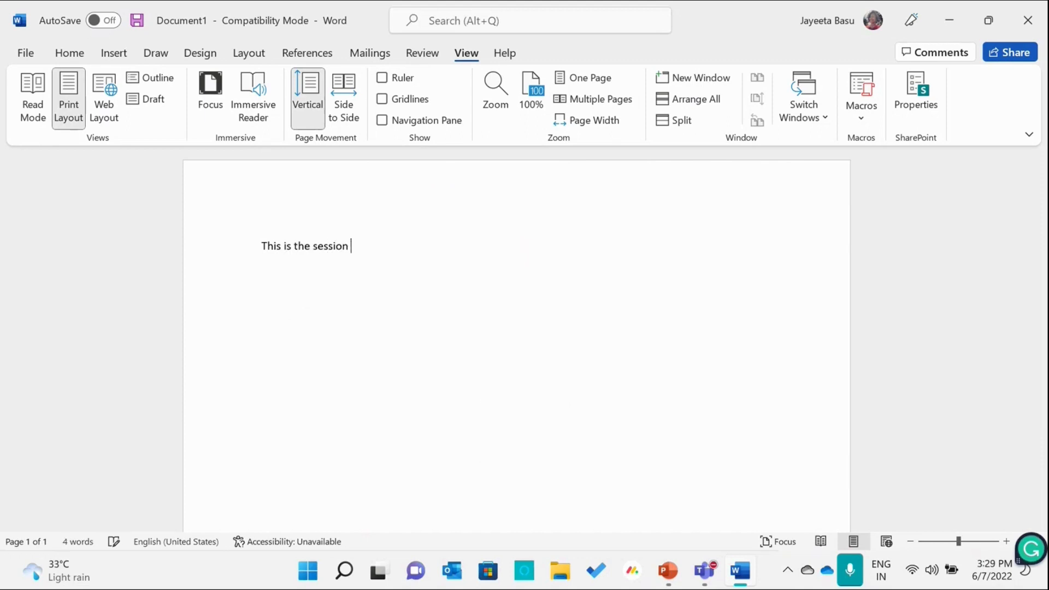
{"action": "type", "text": "for Micr"}
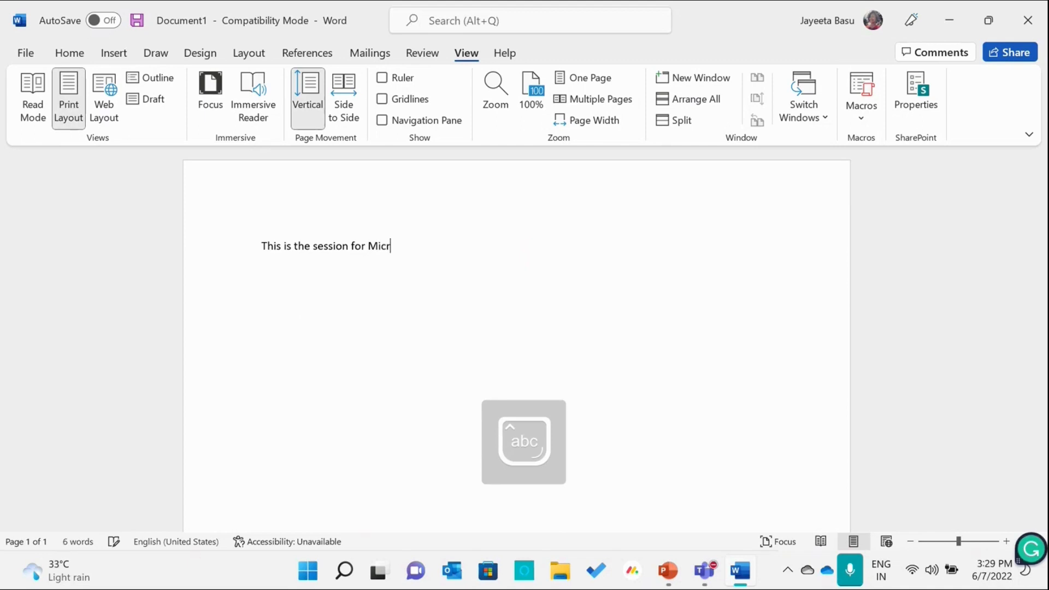
{"action": "type", "text": "osoft Word."}
{"action": "key", "text": "Return"}
- Write "We will be adding an image now." as the second line
{"action": "type", "text": "We will be "}
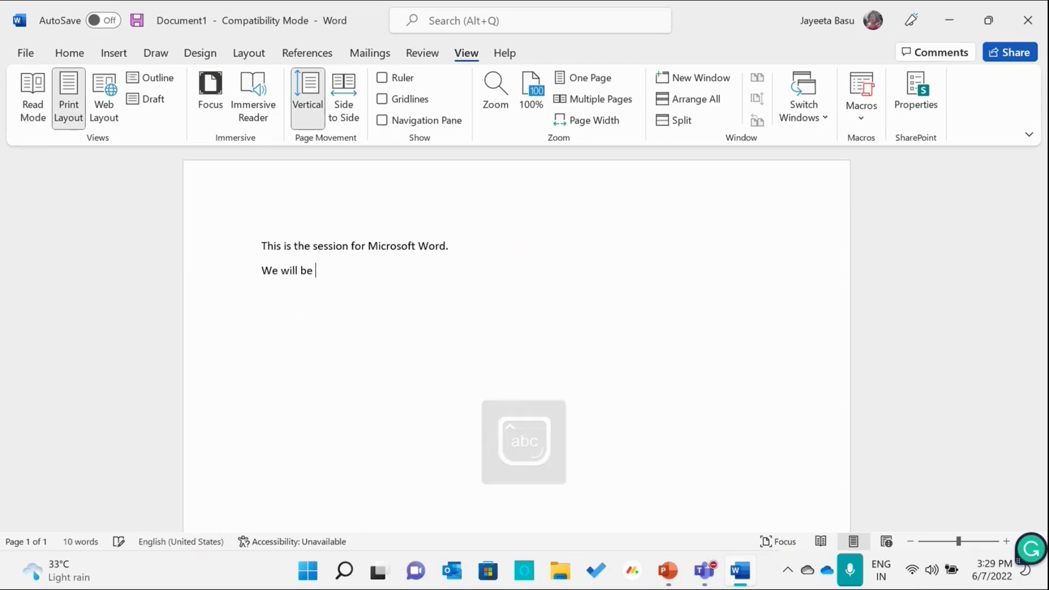
{"action": "type", "text": "addin"}
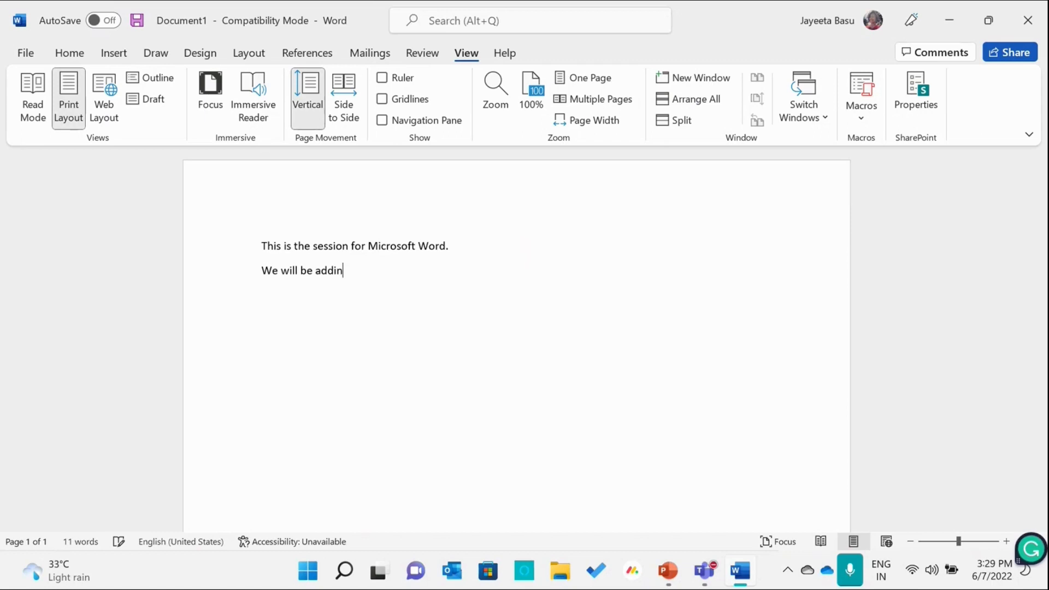
{"action": "type", "text": "g an image now."}
- Insert the stock image of a white curved surface against a dark blue sky after the second line
{"action": "left_click", "coordinate": [116, 57]}
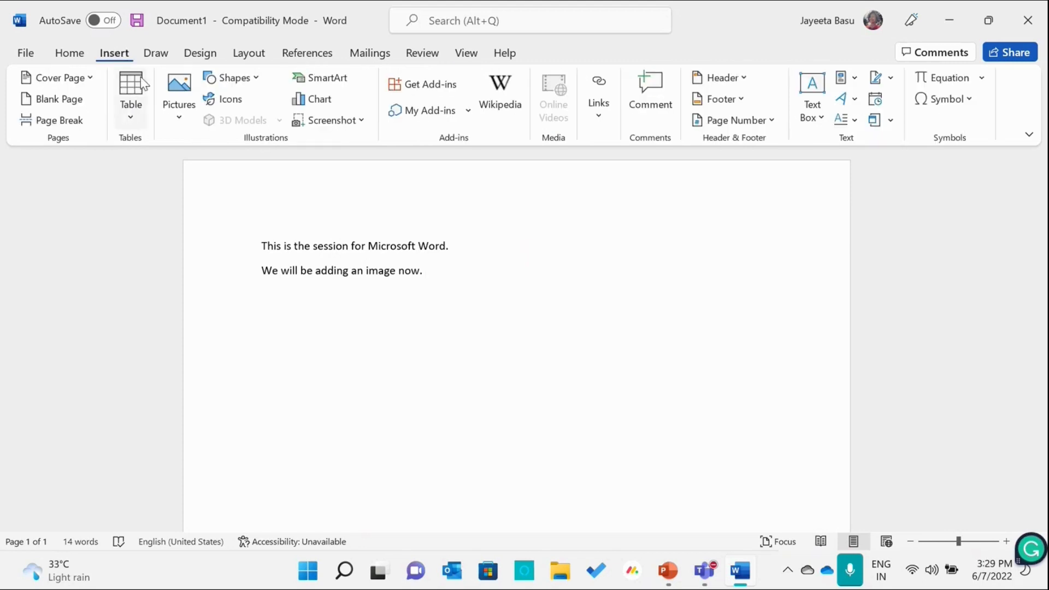
{"action": "left_click", "coordinate": [180, 116]}
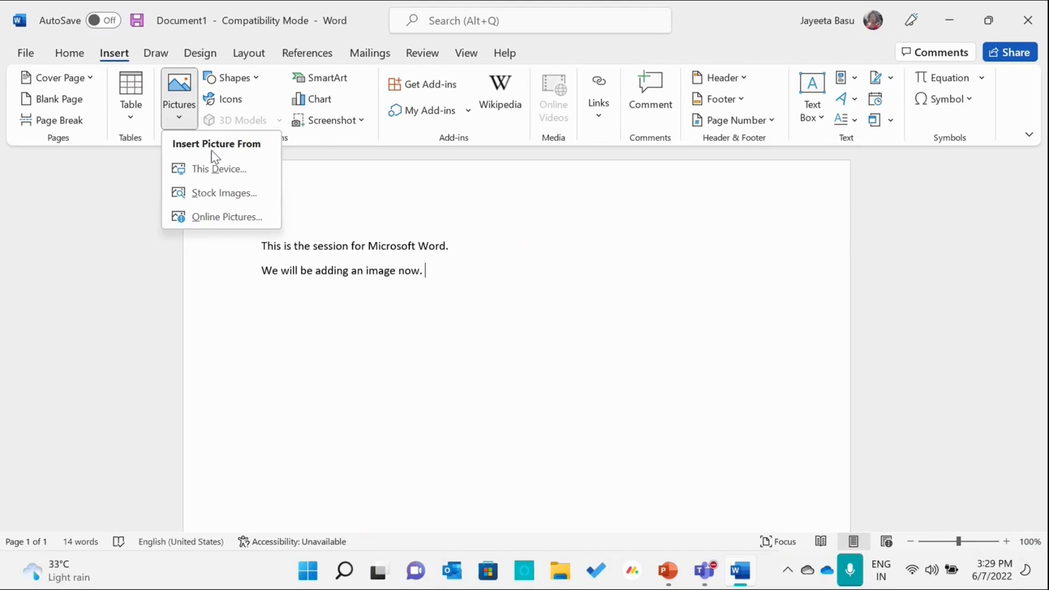
{"action": "left_click", "coordinate": [229, 195]}
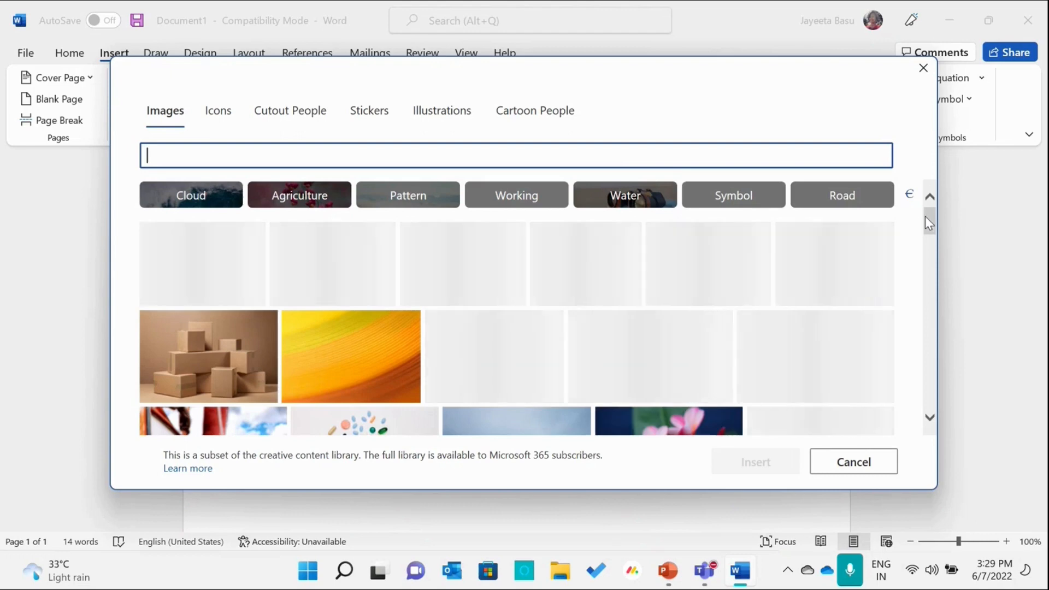
{"action": "left_click_drag", "start_coordinate": [928, 223], "coordinate": [929, 224]}
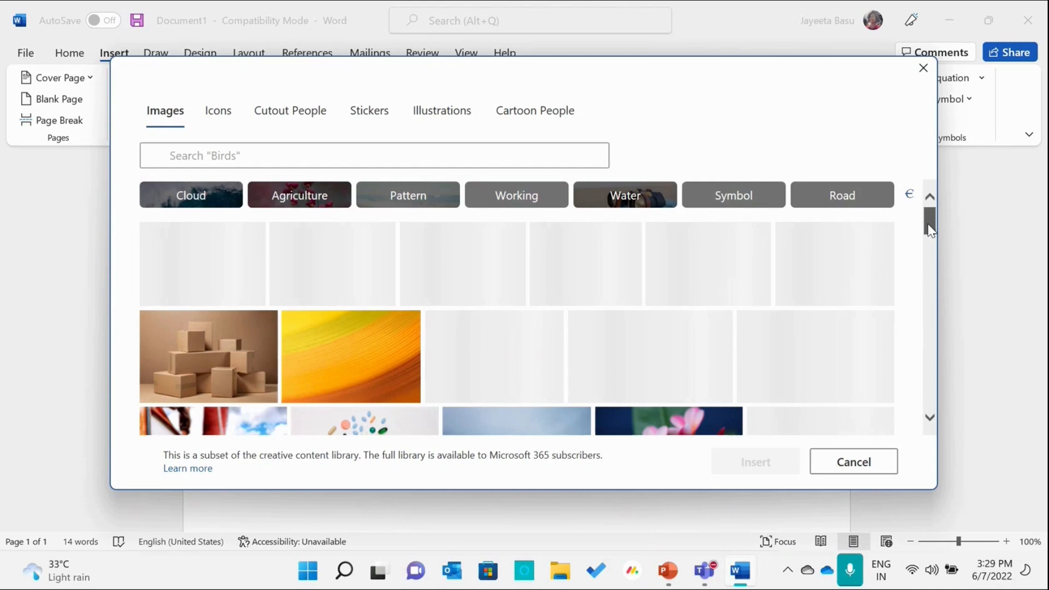
{"action": "left_click_drag", "start_coordinate": [930, 226], "coordinate": [928, 249]}
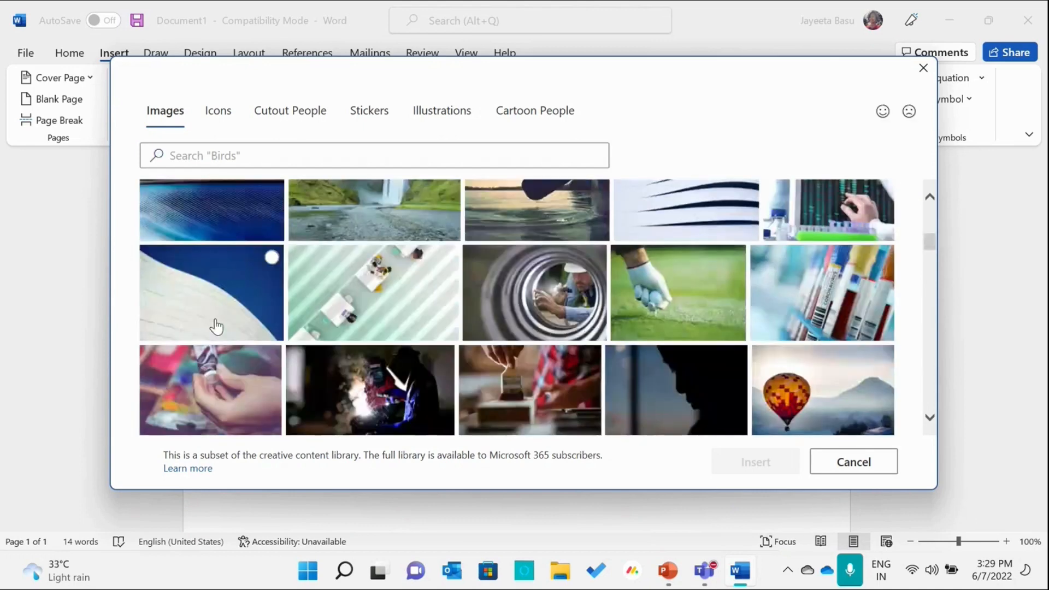
{"action": "left_click", "coordinate": [217, 326]}
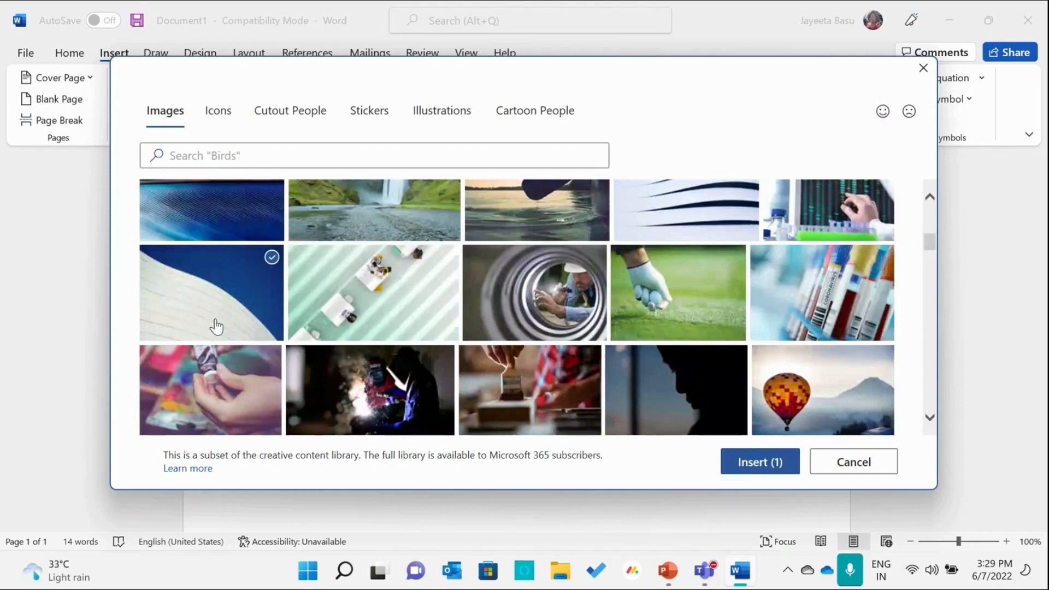
{"action": "left_click", "coordinate": [734, 468]}
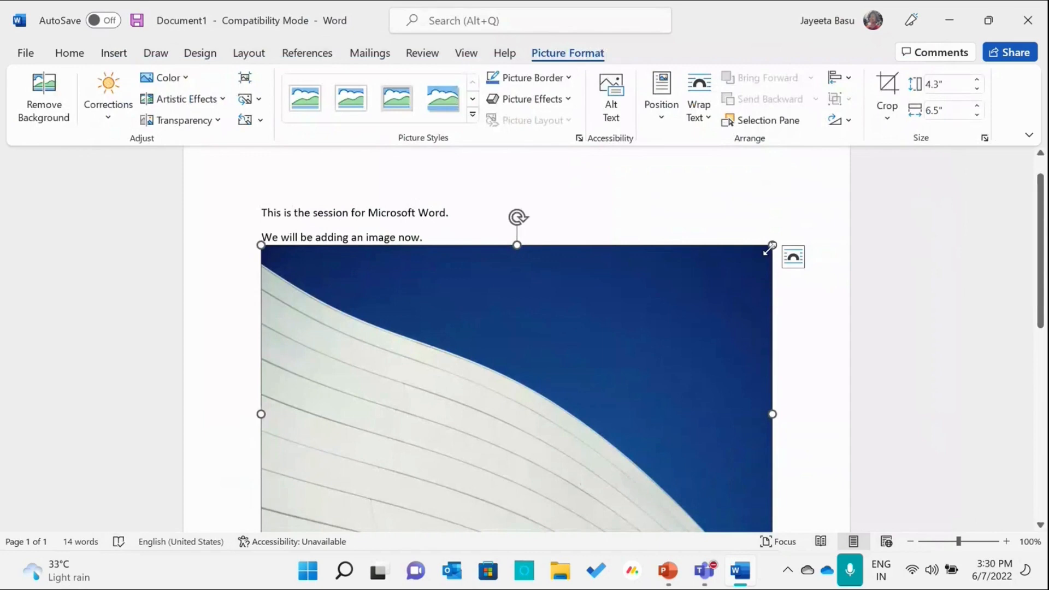
- Shrink the inserted picture proportionally and move it to its own paragraph below the second text line
{"action": "left_click_drag", "start_coordinate": [770, 247], "coordinate": [603, 379]}
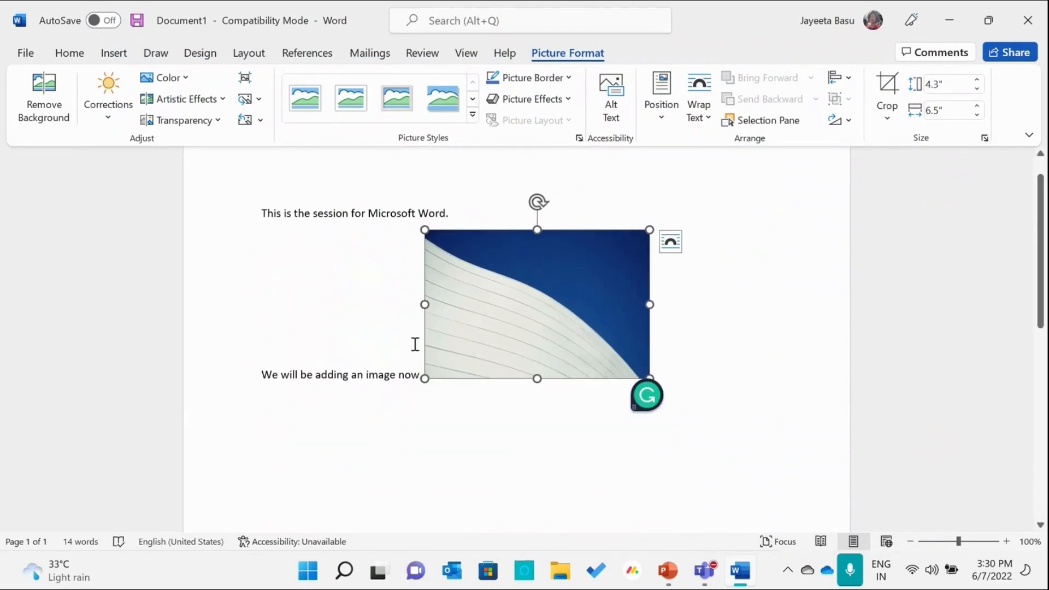
{"action": "left_click", "coordinate": [415, 346]}
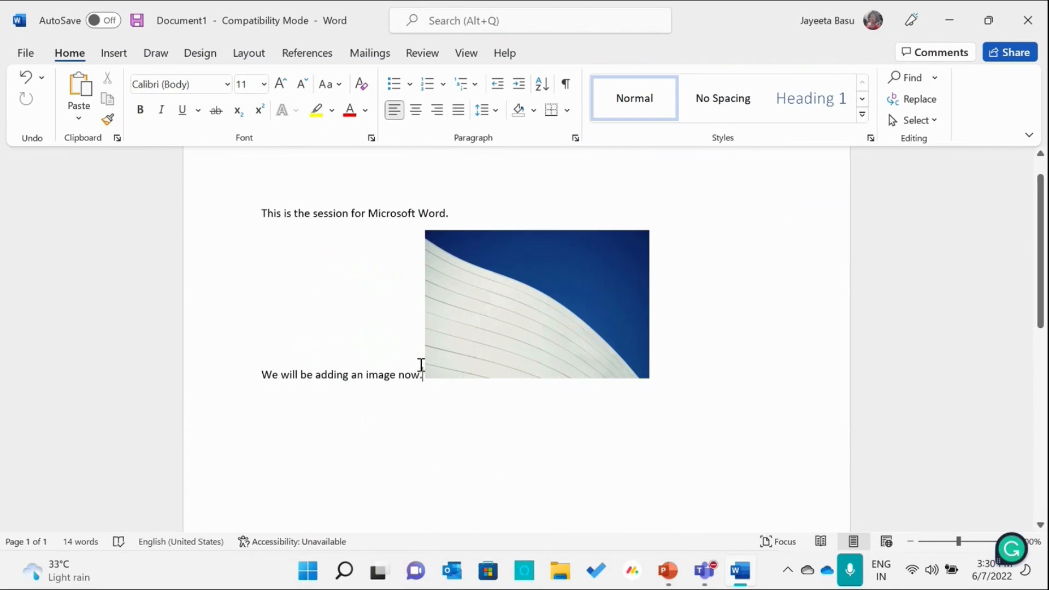
{"action": "key", "text": "Return"}
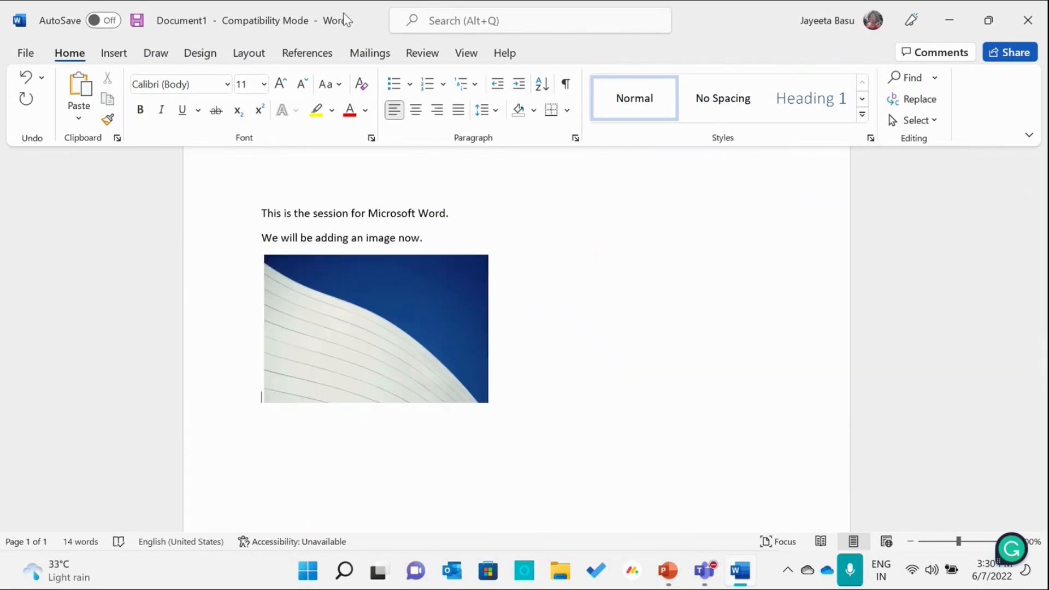
- Show the ruler in the document
{"action": "left_click", "coordinate": [467, 53]}
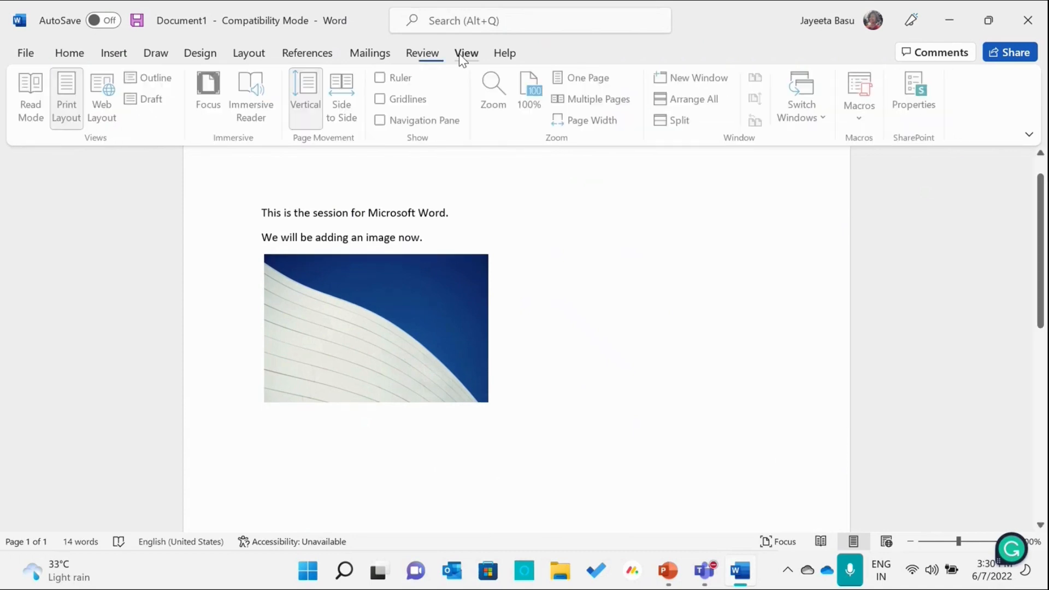
{"action": "left_click", "coordinate": [381, 78]}
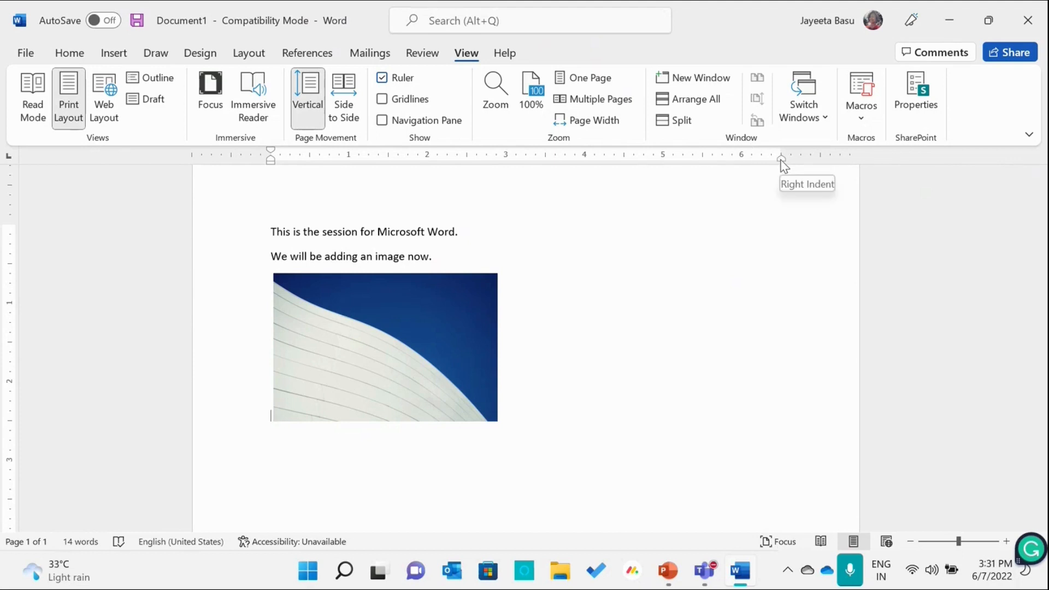
- Set the picture paragraph's first-line indent to about 3.3 inches and its right indent marker to about 6.9 inches on the ruler
{"action": "left_click", "coordinate": [333, 341]}
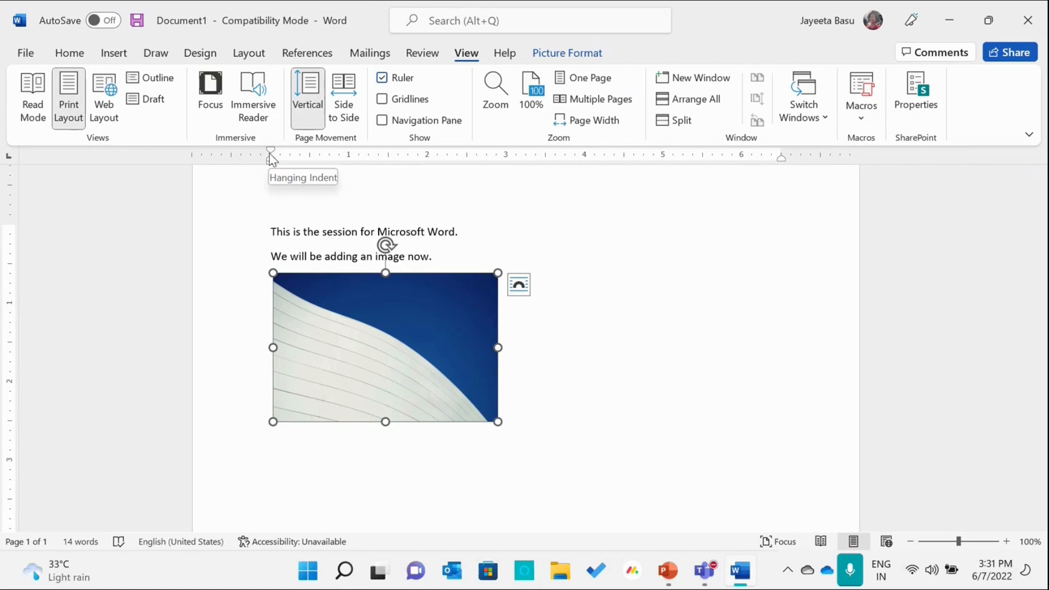
{"action": "mouse_move", "coordinate": [272, 159]}
{"action": "left_mouse_down"}
{"action": "mouse_move", "coordinate": [296, 159]}
{"action": "mouse_move", "coordinate": [264, 168]}
{"action": "mouse_move", "coordinate": [273, 173]}
{"action": "mouse_move", "coordinate": [272, 152]}
{"action": "mouse_move", "coordinate": [585, 168]}
{"action": "mouse_move", "coordinate": [531, 164]}
{"action": "left_mouse_up"}
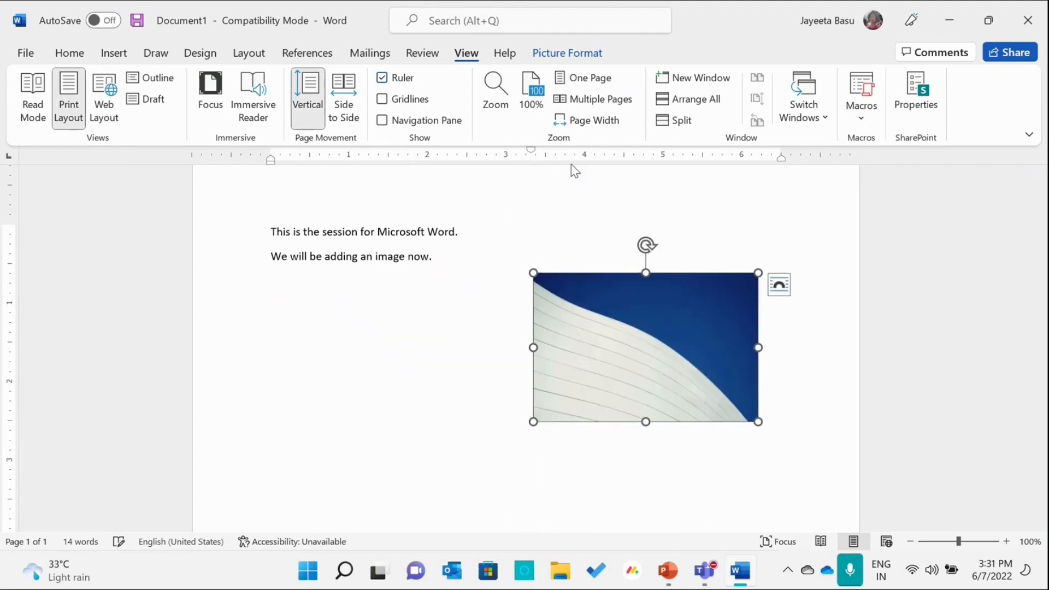
{"action": "left_click_drag", "start_coordinate": [781, 159], "coordinate": [813, 164]}
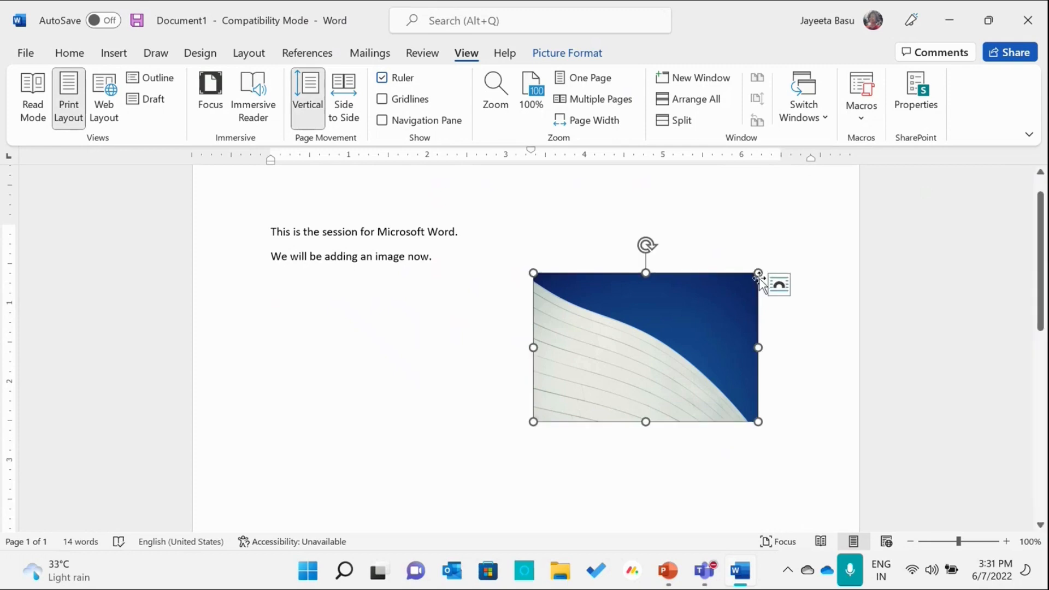
- Resize the picture proportionally to about 2.4 inches wide and reset its paragraph's first-line indent to 0
{"action": "left_click_drag", "start_coordinate": [758, 271], "coordinate": [794, 305]}
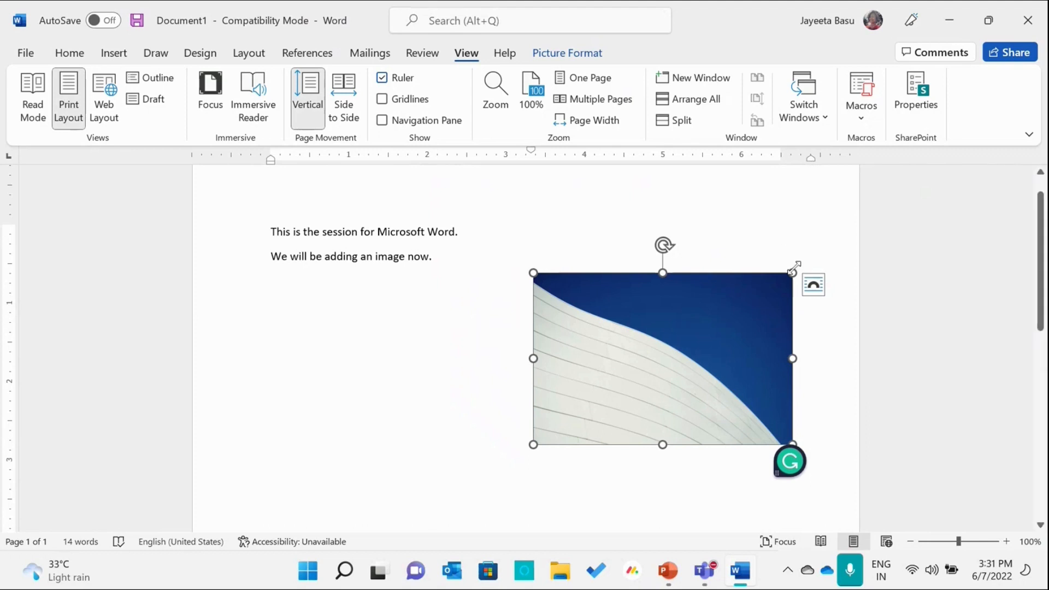
{"action": "left_click_drag", "start_coordinate": [793, 269], "coordinate": [726, 319]}
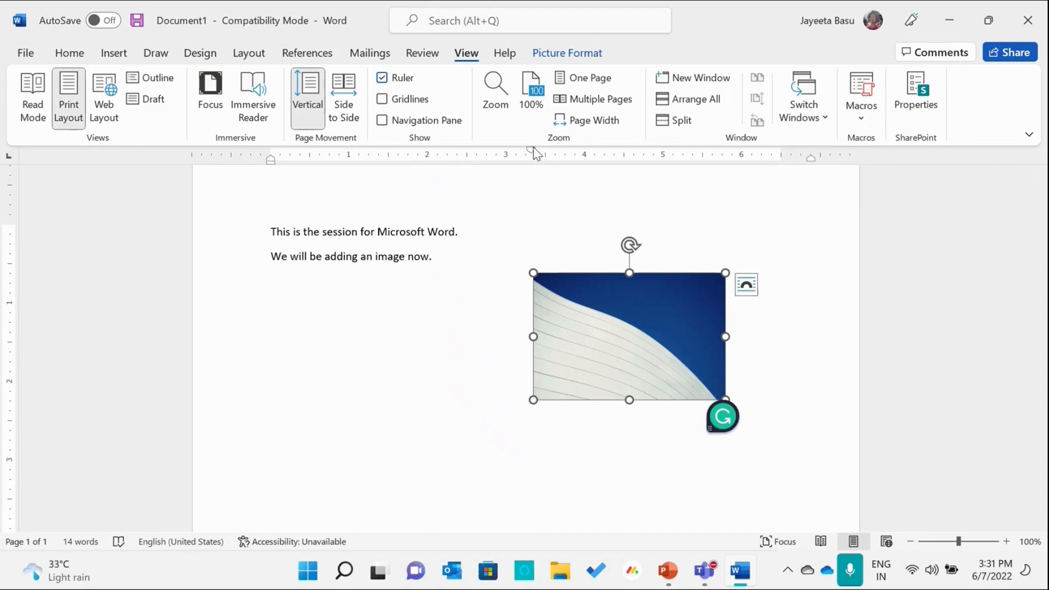
{"action": "mouse_move", "coordinate": [531, 151]}
{"action": "left_mouse_down"}
{"action": "mouse_move", "coordinate": [323, 192]}
{"action": "mouse_move", "coordinate": [272, 184]}
{"action": "left_mouse_up"}
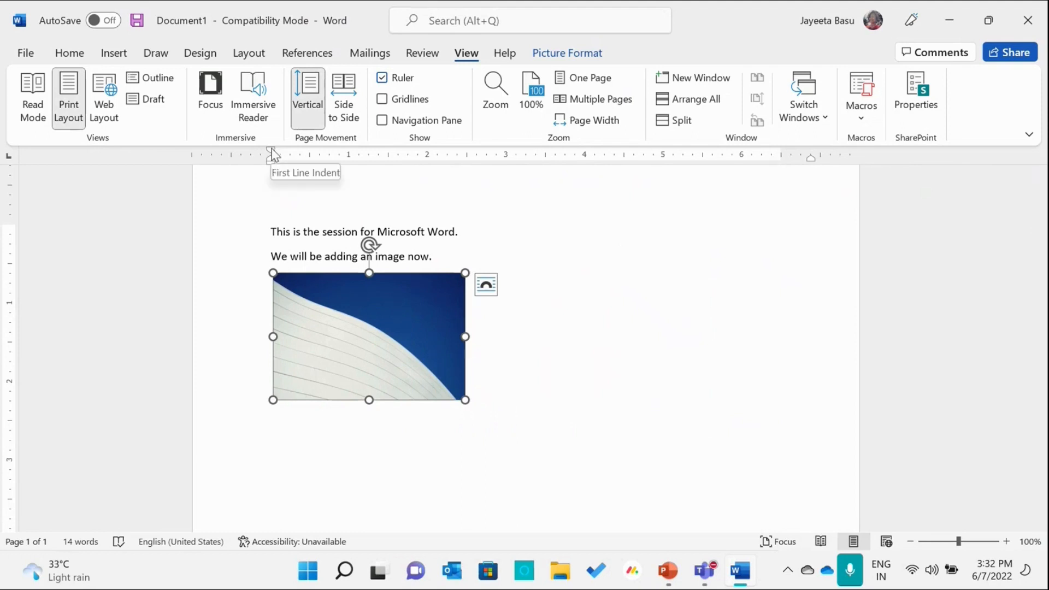
- Indent the first text line to about 2.4 inches and the second to about 4.4 inches using the ruler
{"action": "left_click", "coordinate": [272, 231]}
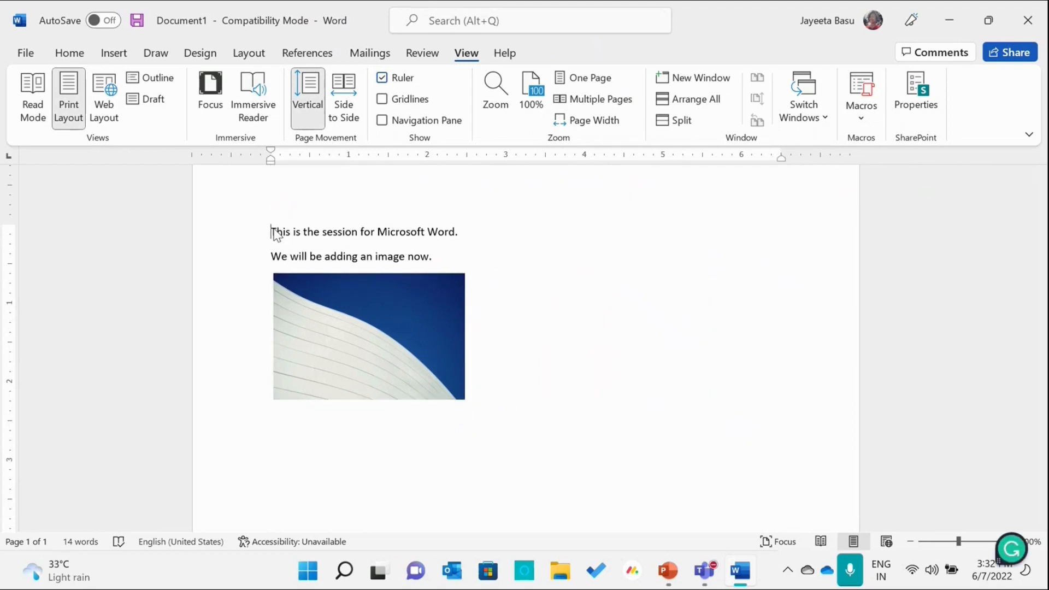
{"action": "mouse_move", "coordinate": [272, 152]}
{"action": "left_mouse_down"}
{"action": "mouse_move", "coordinate": [461, 162]}
{"action": "mouse_move", "coordinate": [400, 165]}
{"action": "mouse_move", "coordinate": [271, 162]}
{"action": "mouse_move", "coordinate": [396, 161]}
{"action": "mouse_move", "coordinate": [465, 147]}
{"action": "left_mouse_up"}
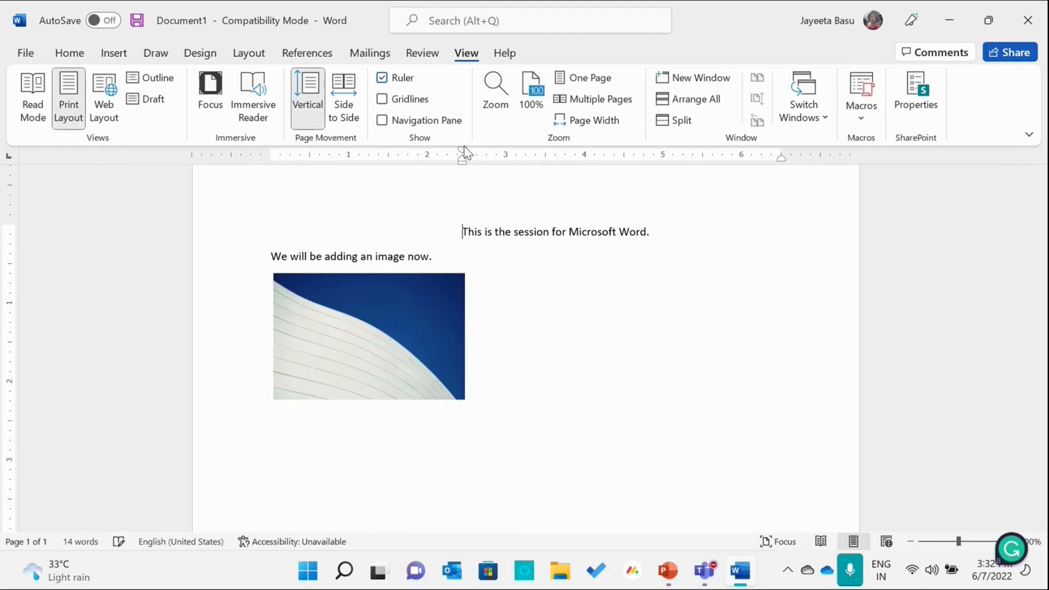
{"action": "left_click", "coordinate": [268, 257]}
{"action": "mouse_move", "coordinate": [273, 163]}
{"action": "left_mouse_down"}
{"action": "mouse_move", "coordinate": [645, 196]}
{"action": "mouse_move", "coordinate": [614, 193]}
{"action": "left_mouse_up"}
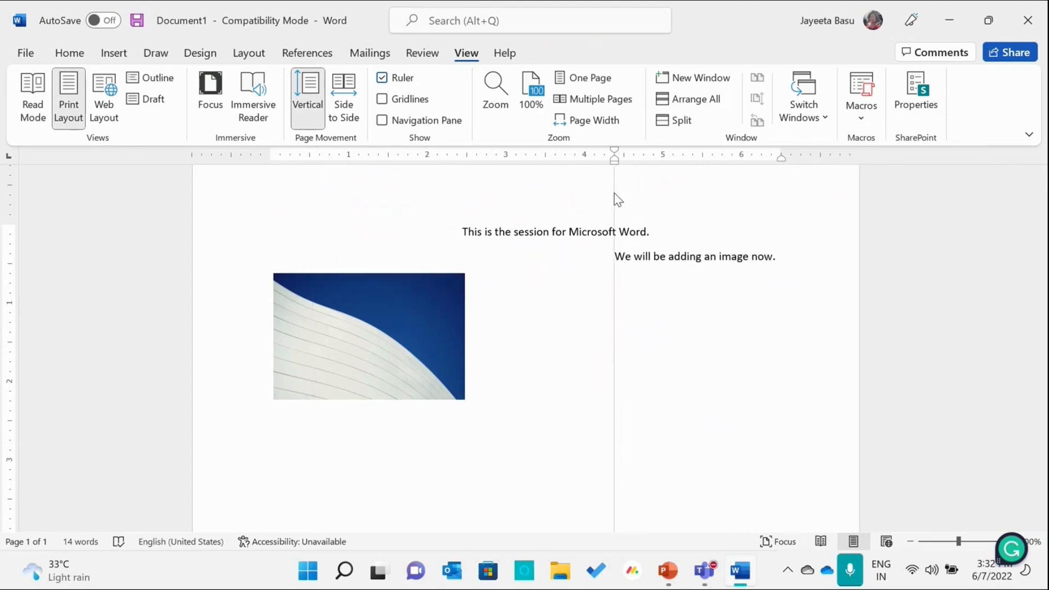
- Select the picture and cycle through the tab stop types offered by the ruler's tab selector
{"action": "left_click", "coordinate": [431, 297]}
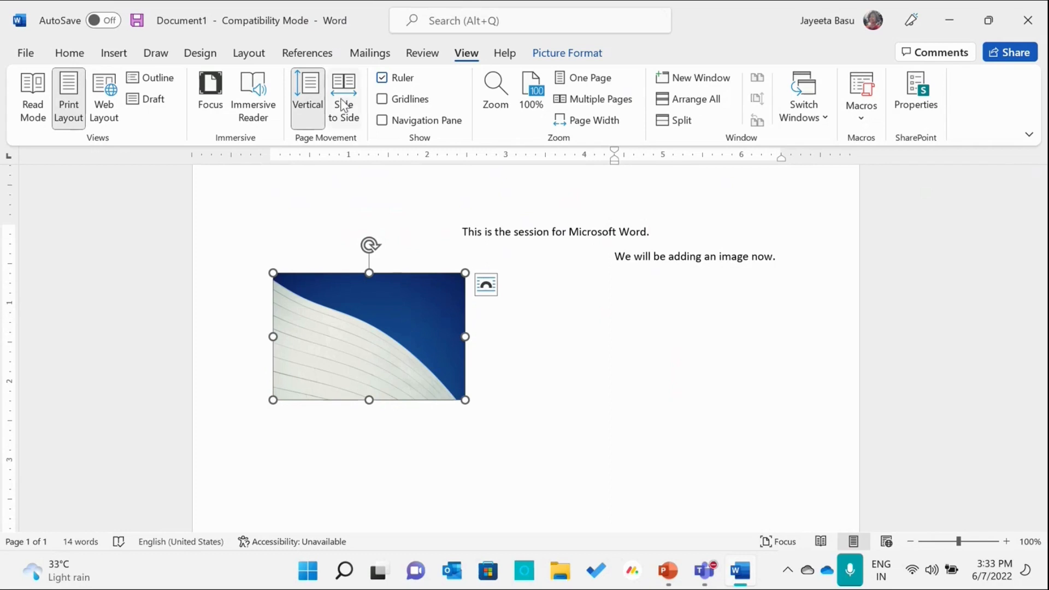
{"action": "left_click", "coordinate": [7, 157]}
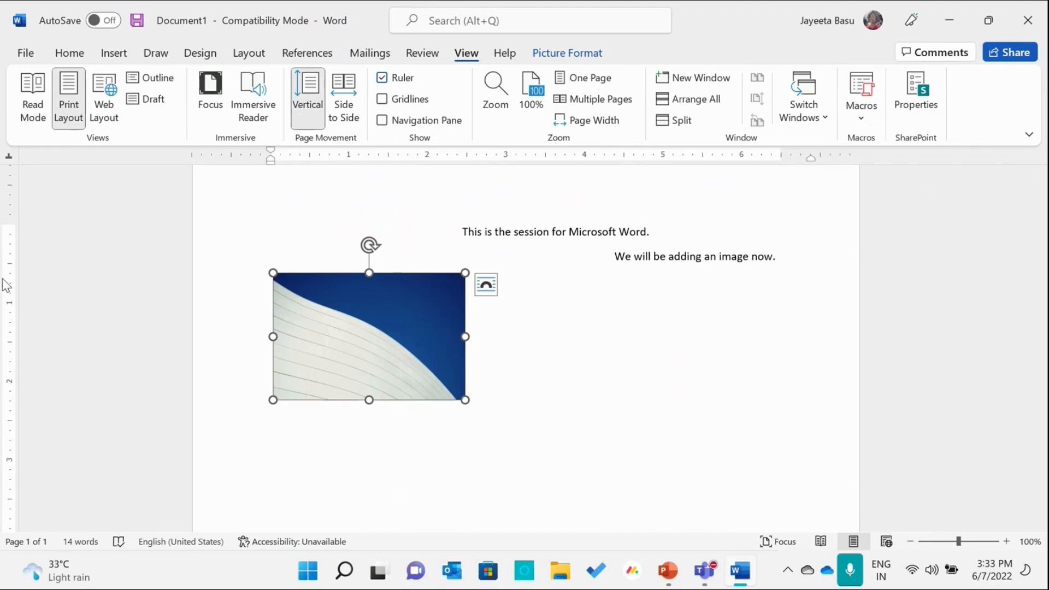
{"action": "left_click", "coordinate": [9, 157]}
{"action": "left_click", "coordinate": [9, 157]}
{"action": "left_click", "coordinate": [9, 157]}
{"action": "left_click", "coordinate": [8, 157]}
- Switch to PowerPoint, start the slide show at the "Use of Ruler" slide and advance to the "Reference" slide
{"action": "left_click", "coordinate": [663, 583]}
{"action": "left_click", "coordinate": [874, 544]}
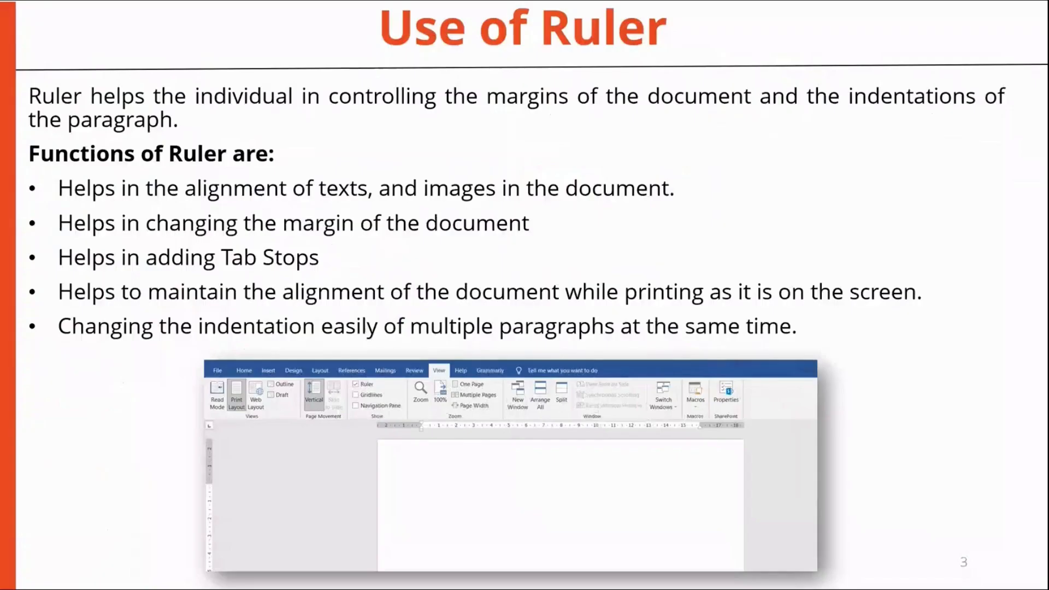
{"action": "key", "text": "Right"}
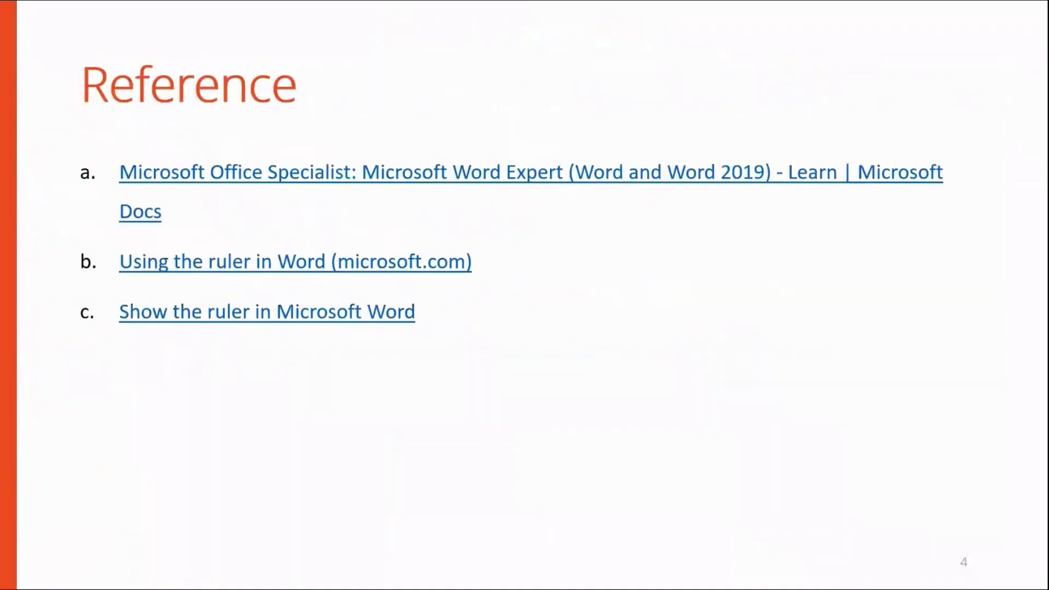